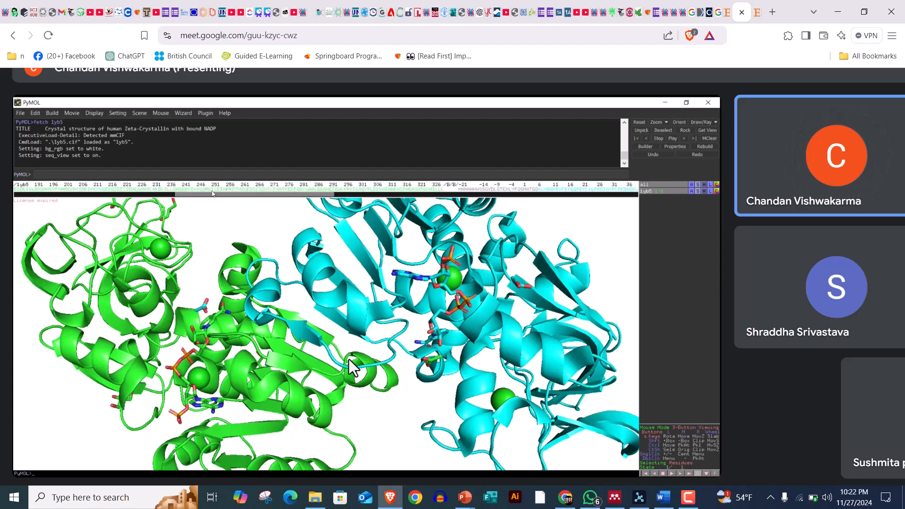
left_click(689, 503)
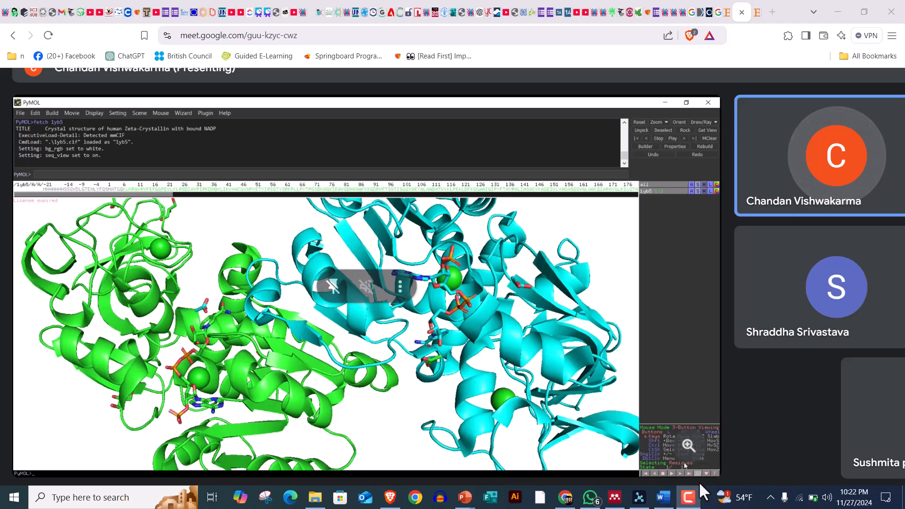
mouse_move(695, 504)
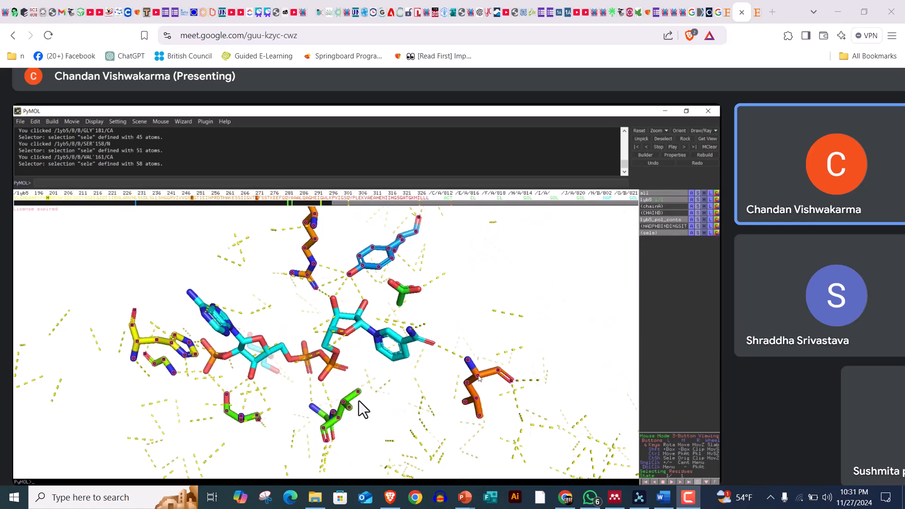
Label the selected residues around the NADP ligand with the residues label option
right_click(480, 377)
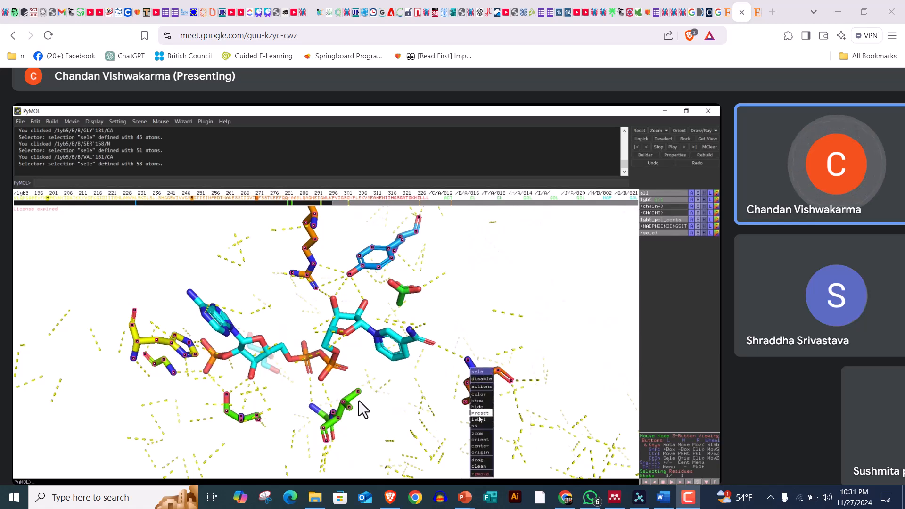
mouse_move(481, 419)
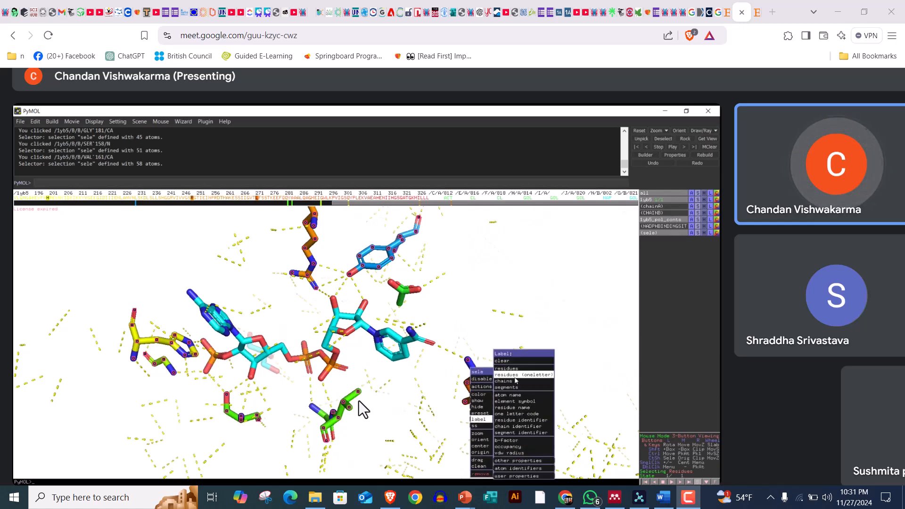
left_click(512, 369)
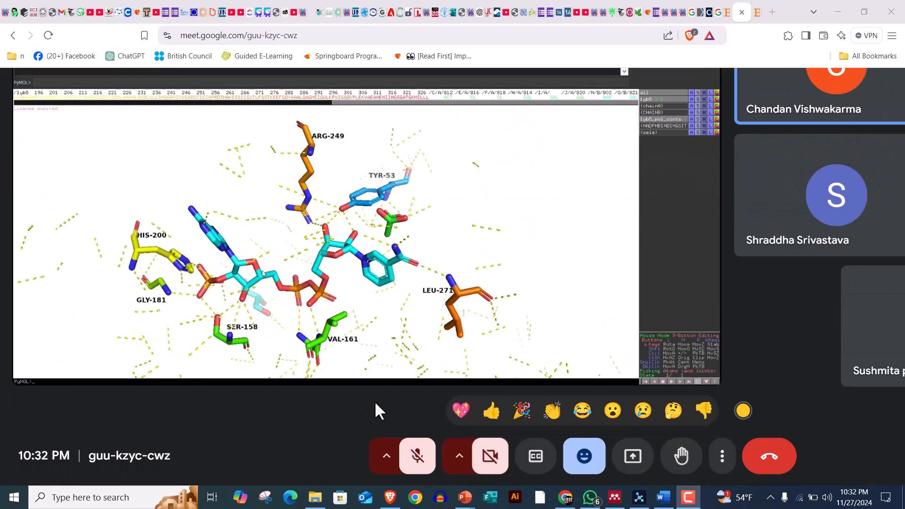
Unmute the microphone in the meeting briefly and mute it again
left_click(424, 463)
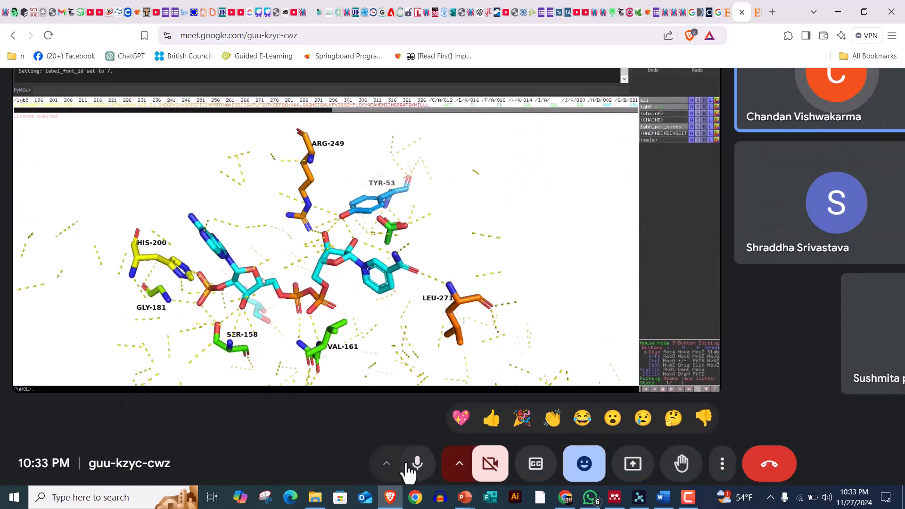
left_click(415, 464)
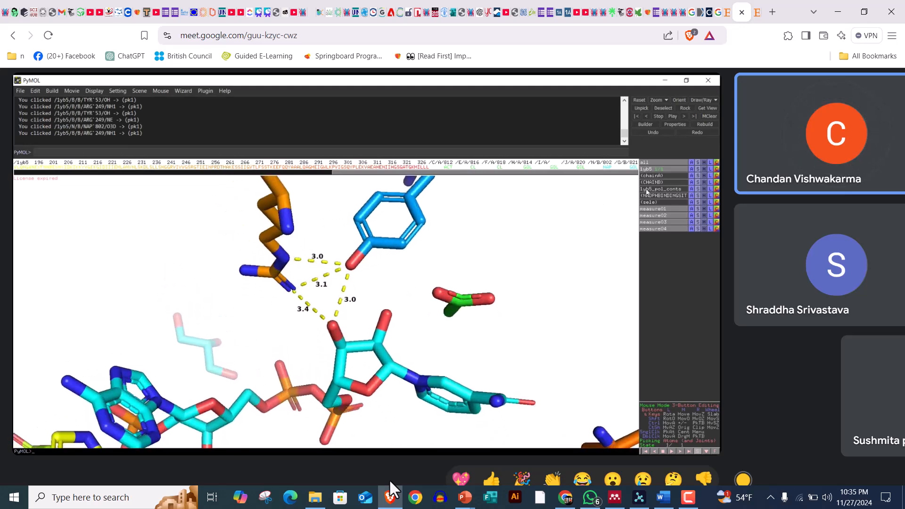
Raise the computer's audio volume by three steps
key("XF86AudioRaiseVolume")
key("XF86AudioRaiseVolume")
key("XF86AudioRaiseVolume")
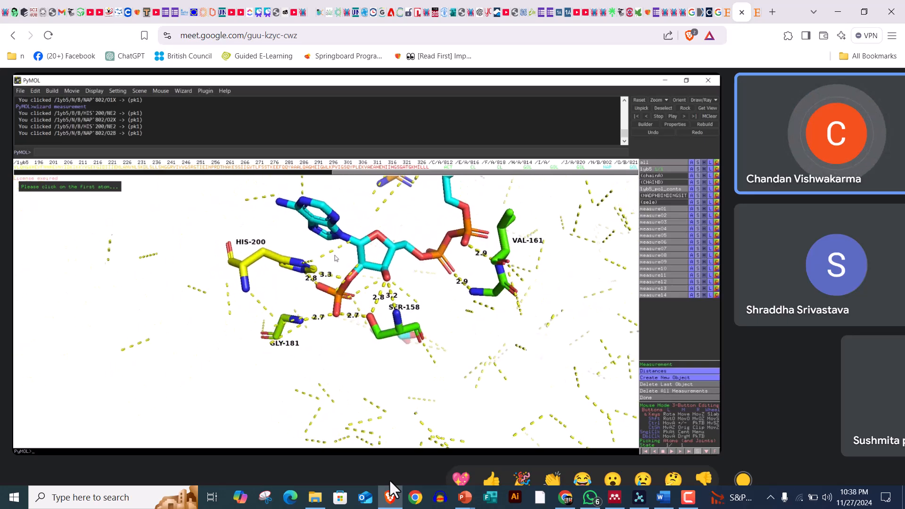
Turn on the microphone in the meeting and raise the audio volume one more step
mouse_move(398, 459)
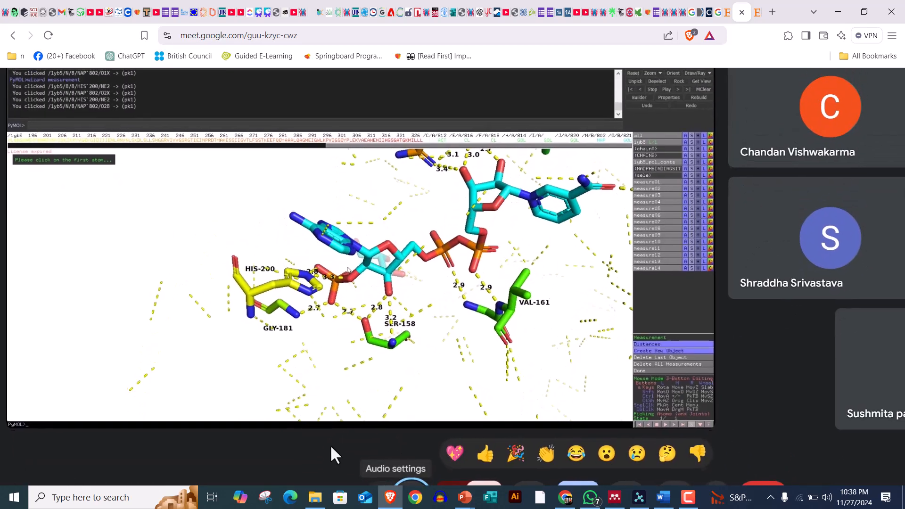
mouse_move(331, 452)
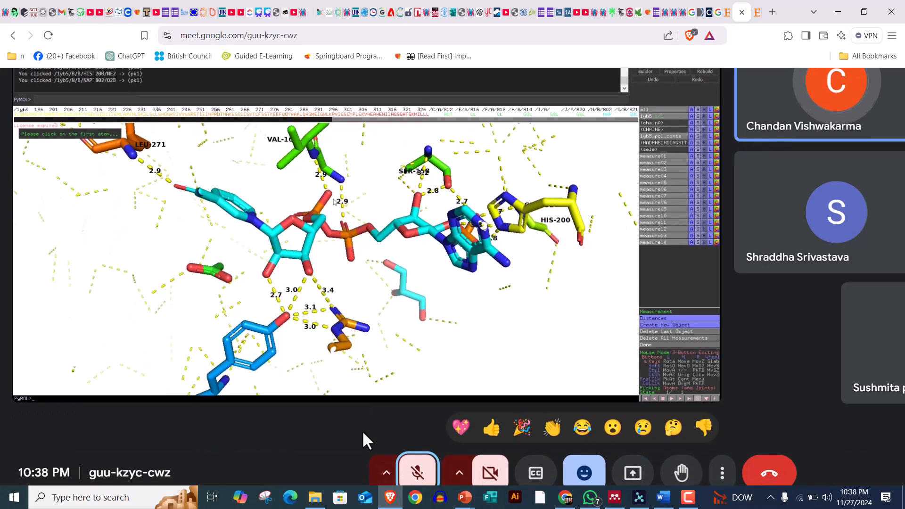
left_click(415, 475)
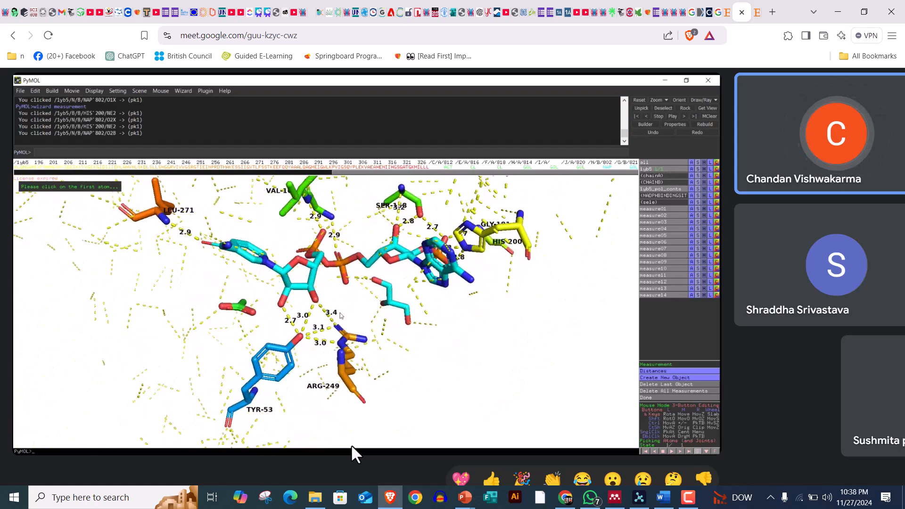
key("XF86AudioRaiseVolume")
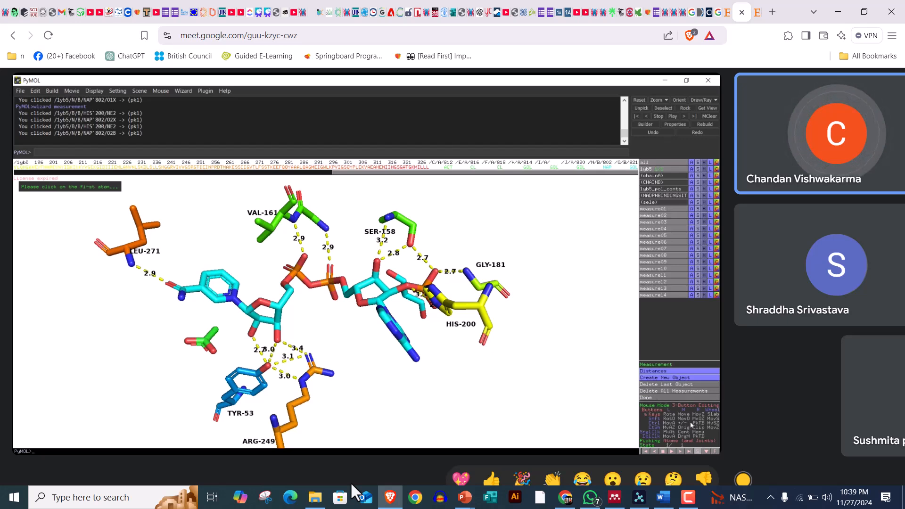
Finish the distance measurement wizard in the PyMOL session
left_click(650, 399)
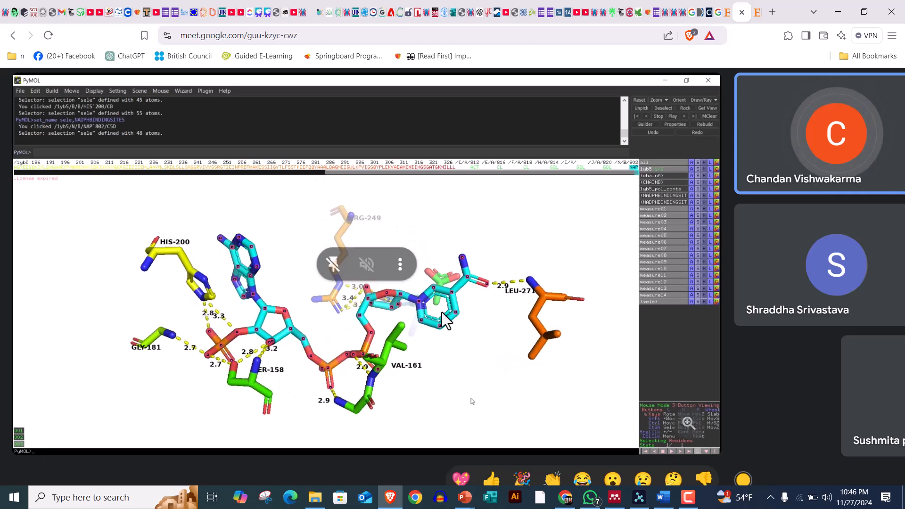
left_click(400, 265)
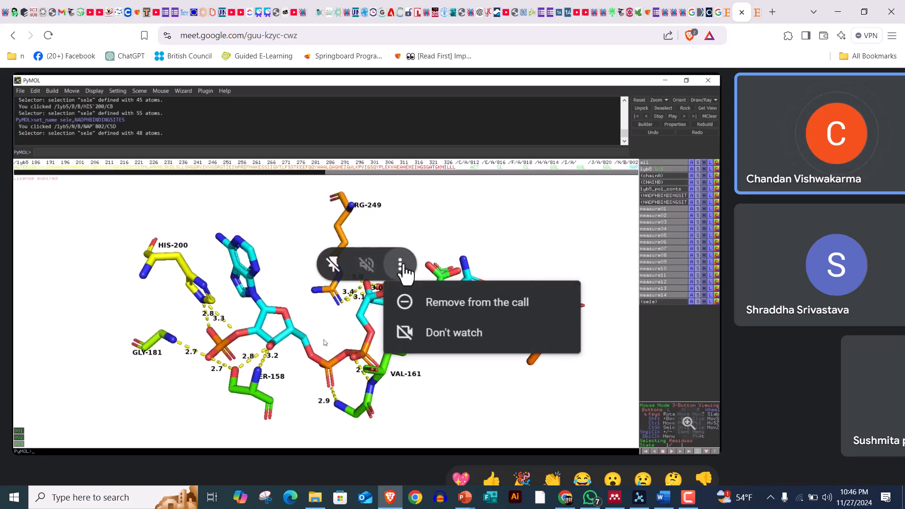
left_click(402, 265)
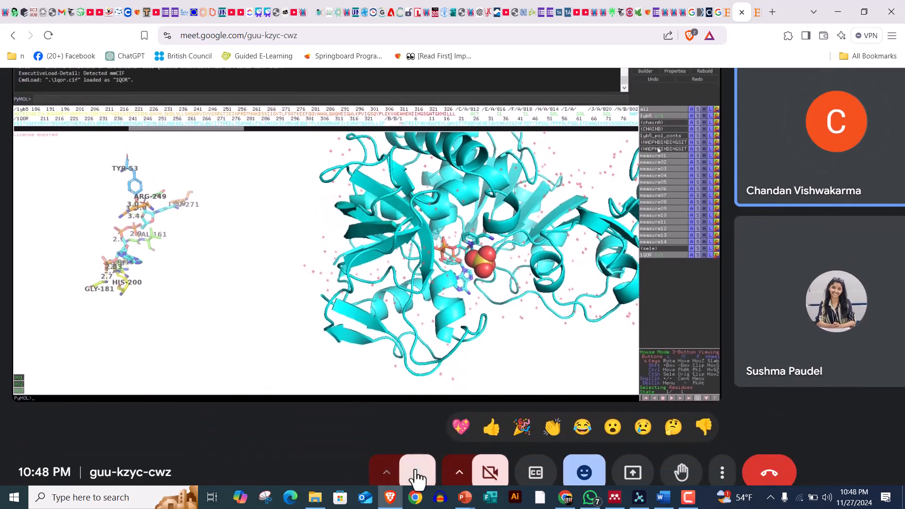
Switch the meeting microphone on to speak and back off, two times in a row
left_click(417, 474)
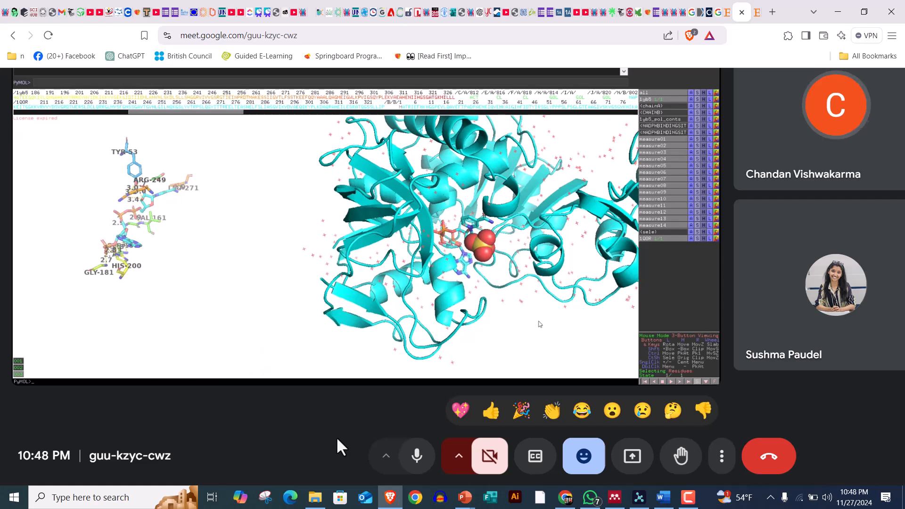
left_click(417, 456)
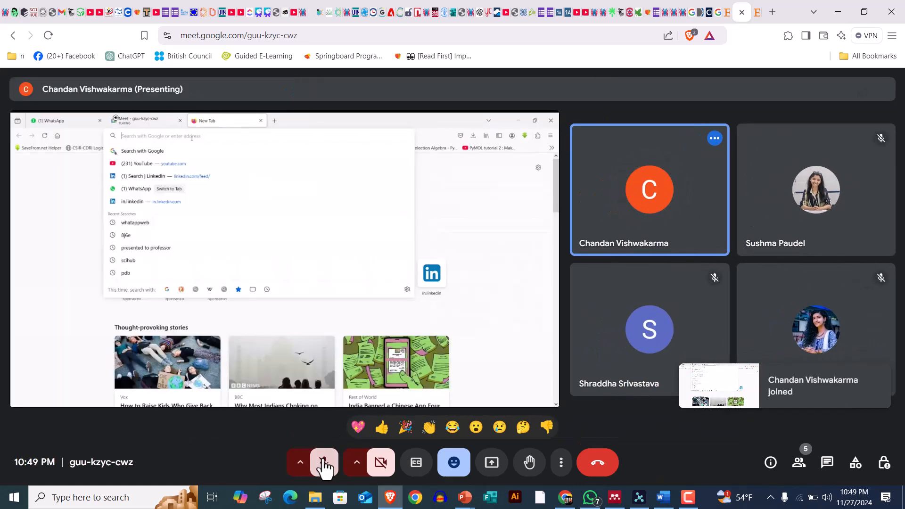
left_click(323, 463)
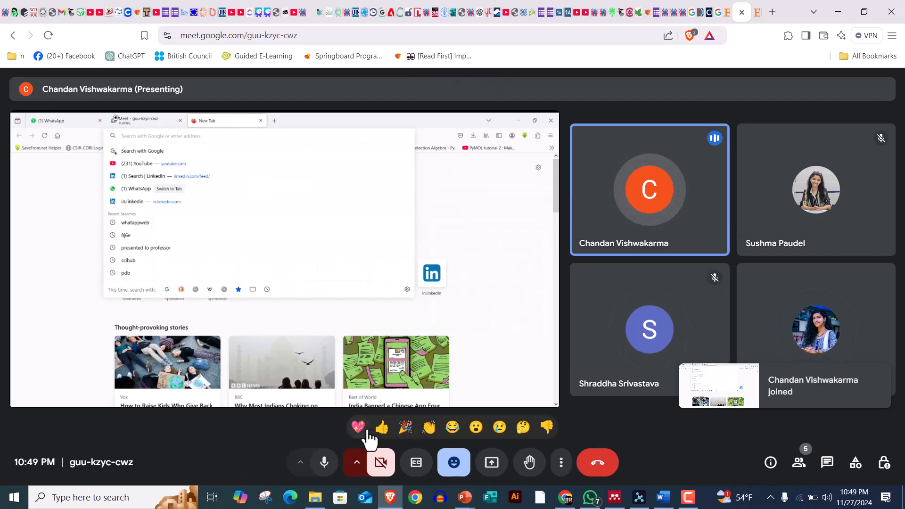
left_click(324, 463)
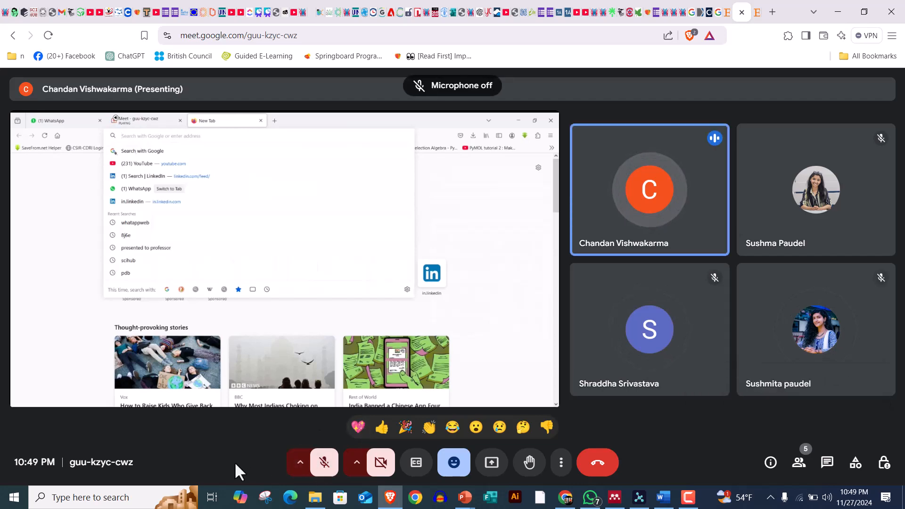
scroll(83, 378, "up", 2, "ctrl")
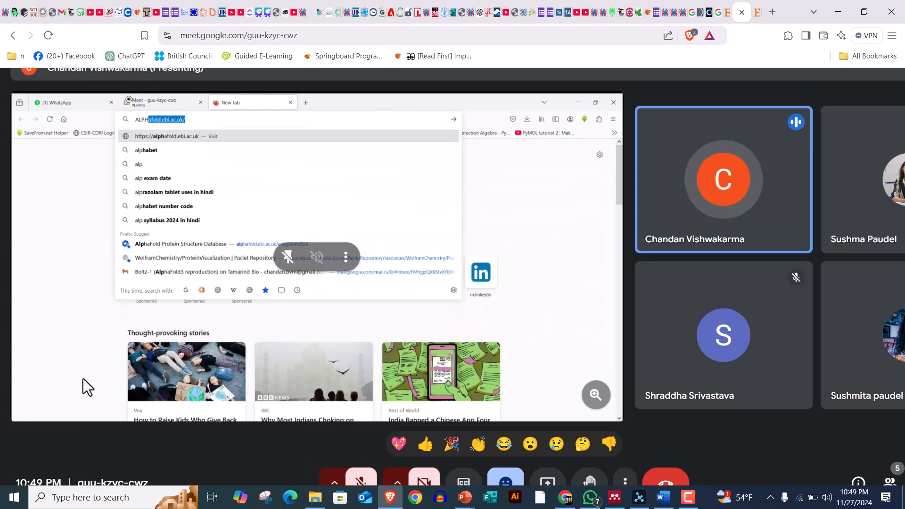
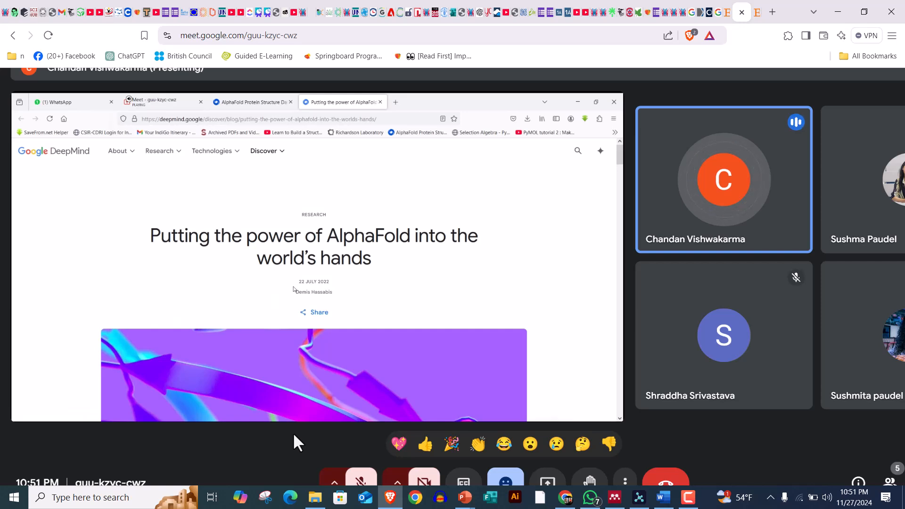
Turn on the meeting microphone to speak during the AlphaFold presentation
scroll(293, 431, "down", 1)
left_click(361, 464)
scroll(273, 448, "up", 1)
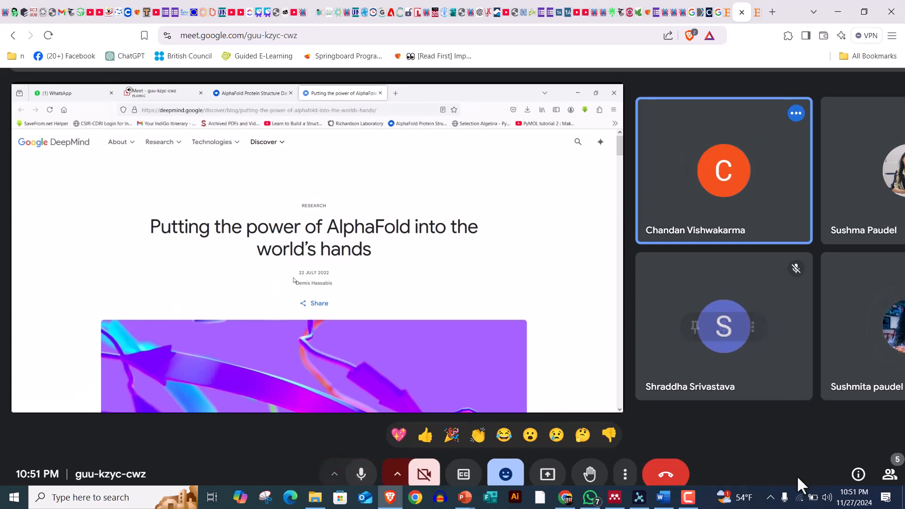
Check the available Wi-Fi networks and the system notifications with quick settings, and return to the meeting
left_click(801, 499)
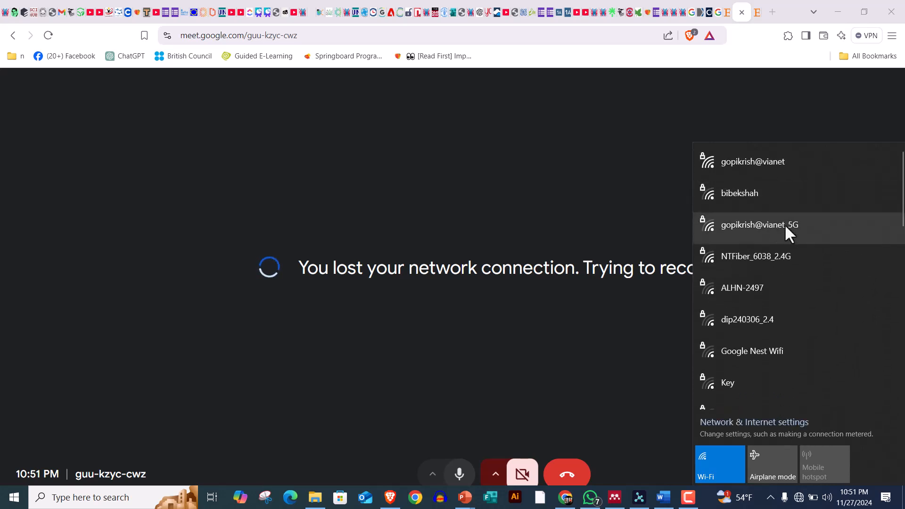
left_click(886, 498)
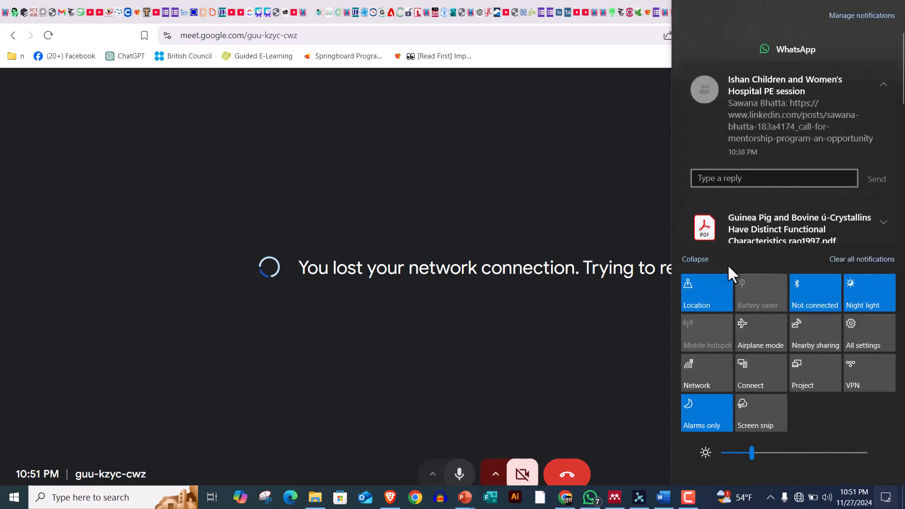
left_click(634, 349)
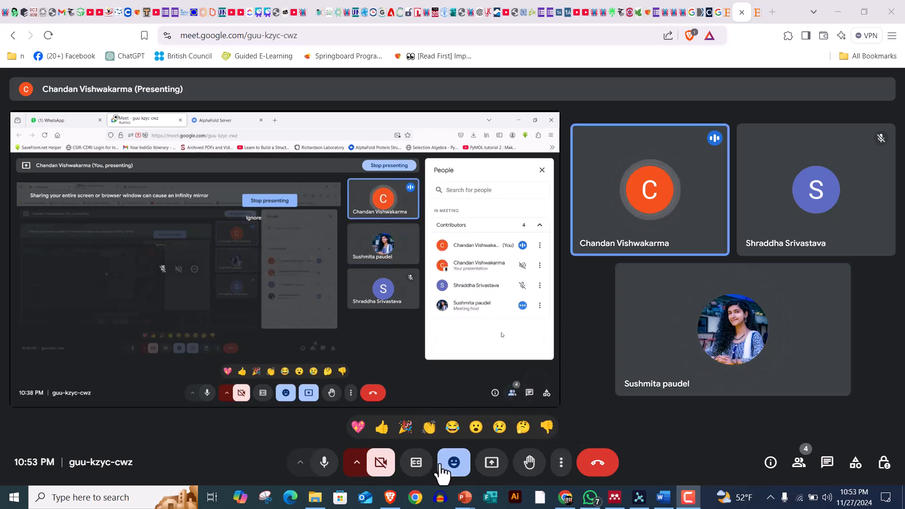
left_click(561, 469)
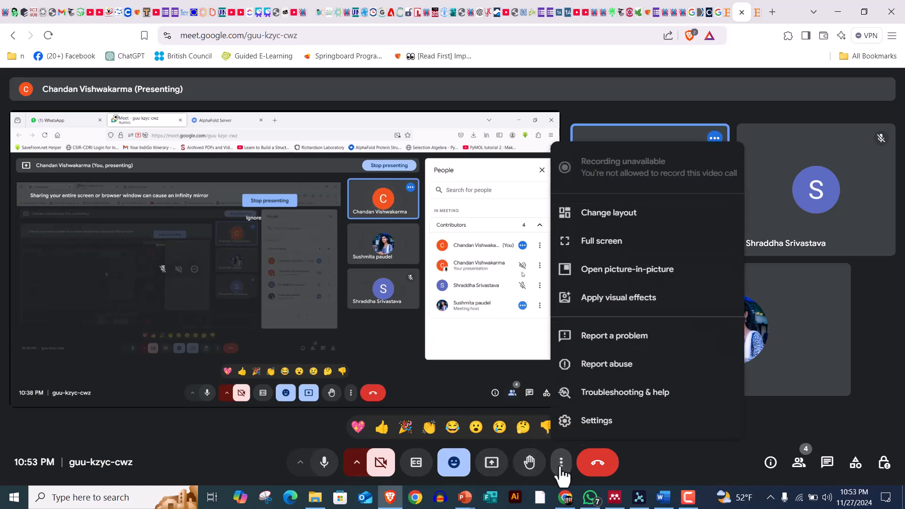
left_click(754, 432)
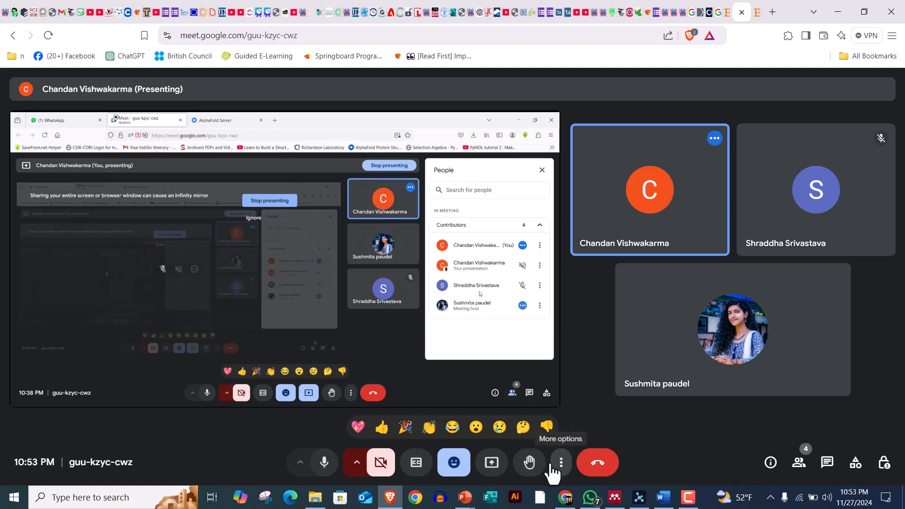
Mute the meeting microphone, switch it on to speak, and mute it again
left_click(324, 462)
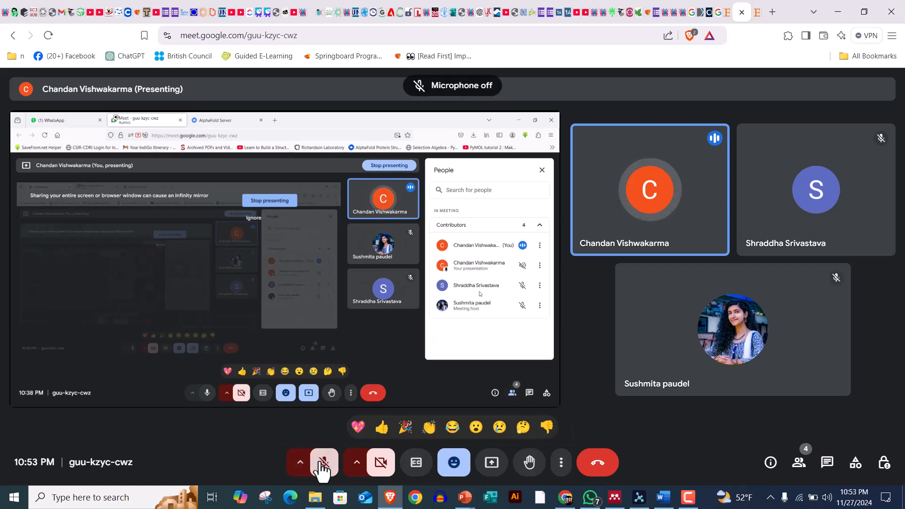
left_click(324, 463)
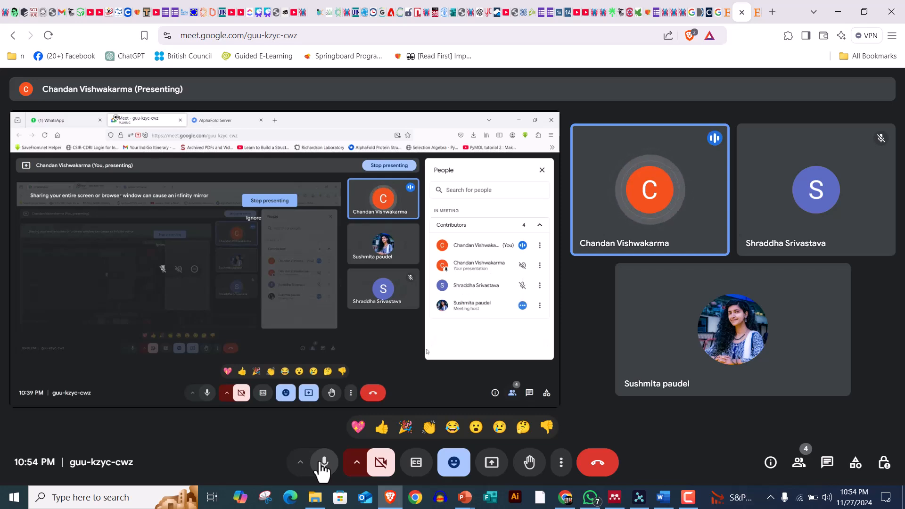
left_click(323, 463)
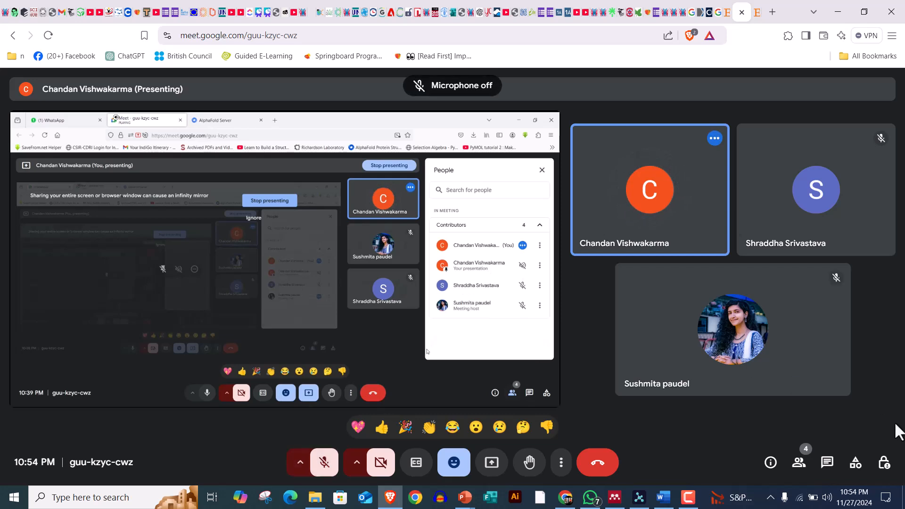
View the in-call messages while switching the microphone on, off and on again, and close the message view
left_click(828, 463)
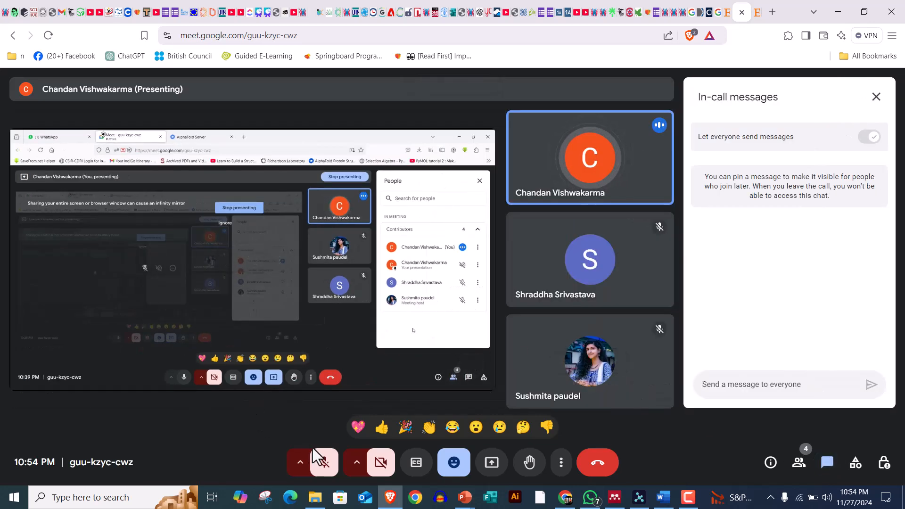
left_click(323, 463)
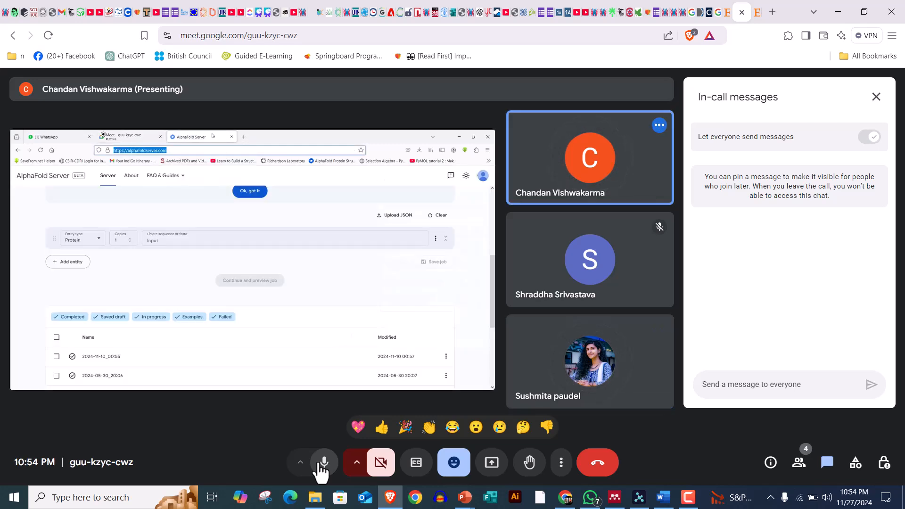
left_click(322, 463)
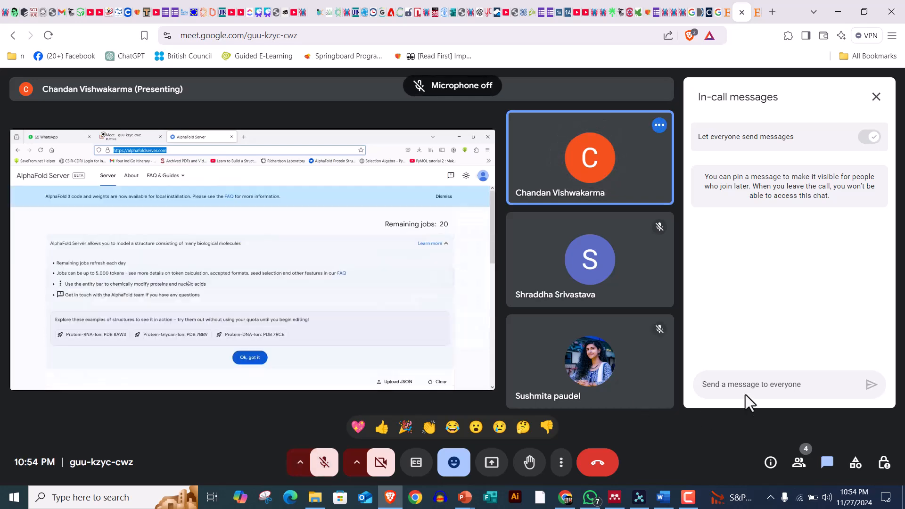
left_click(325, 462)
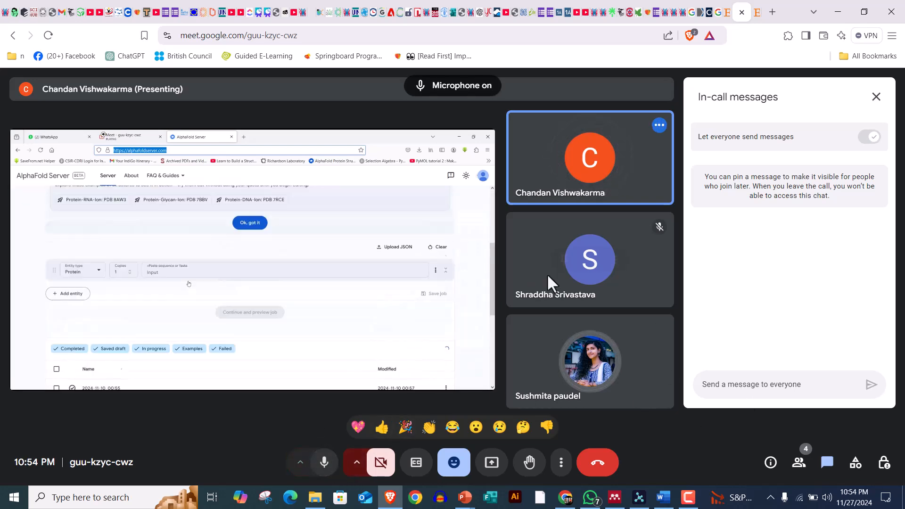
left_click(877, 97)
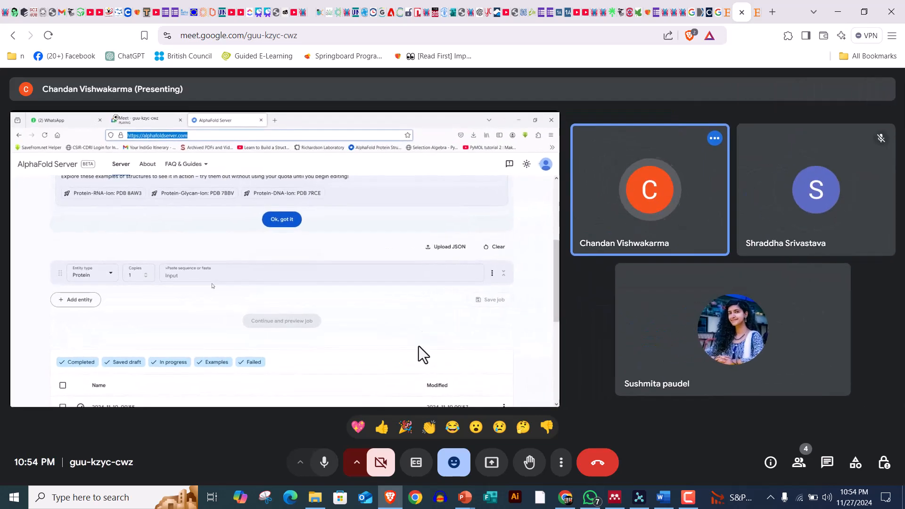
Mute the microphone during the AlphaFold Server sequence entry, unmute it for a brief reply, and mute it once more
left_click(324, 463)
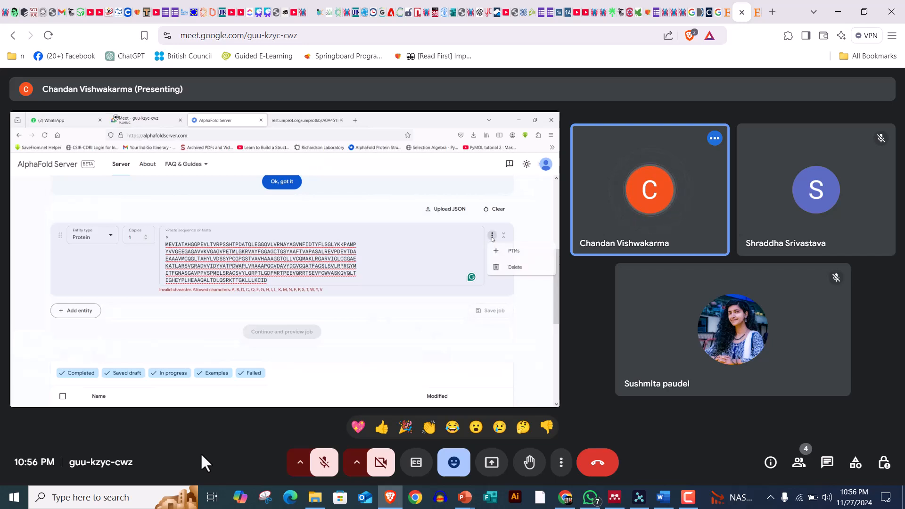
left_click(323, 462)
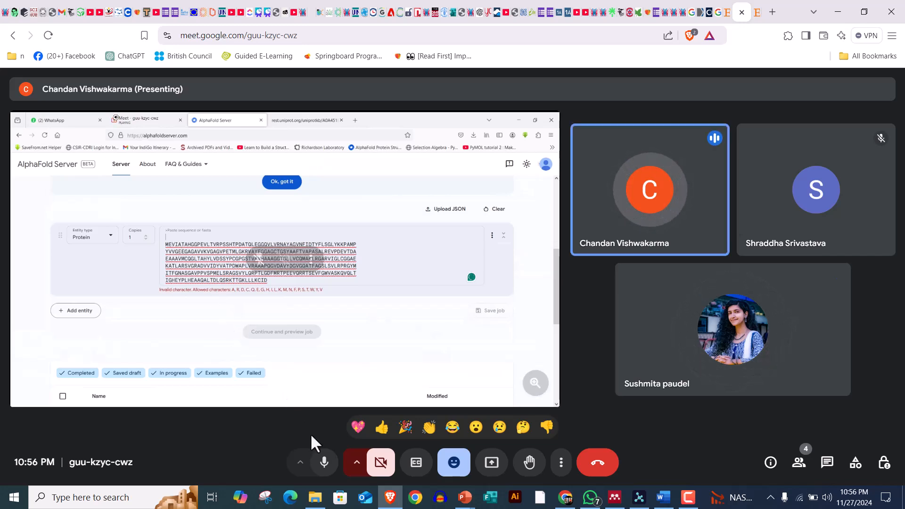
left_click(324, 464)
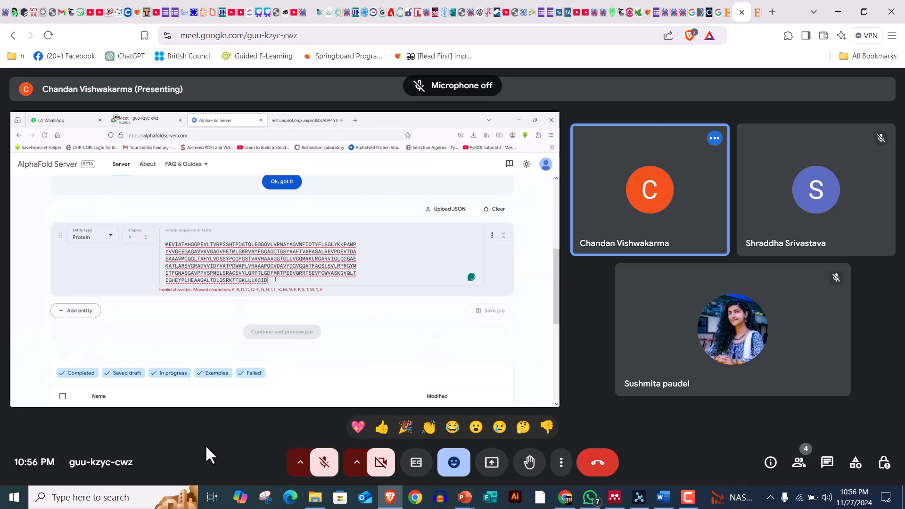